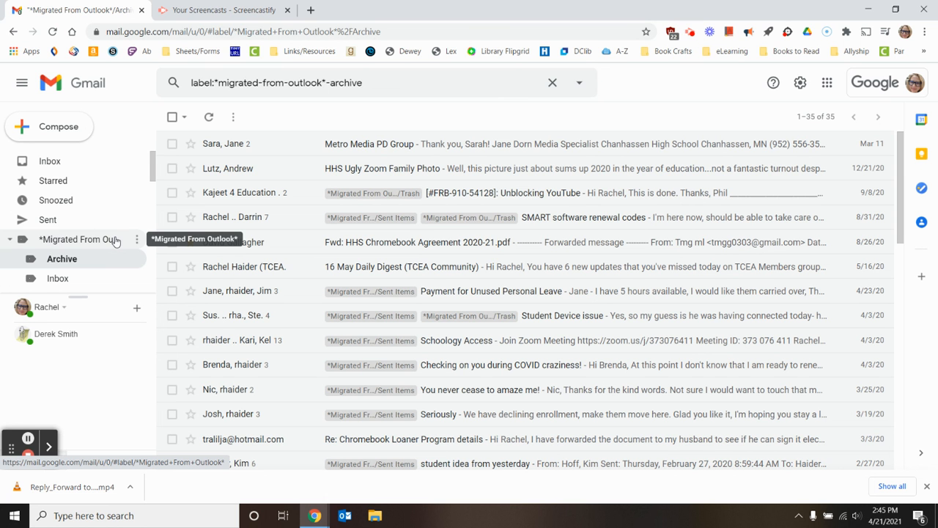
- Check the options of the *Migrated From Outlook* label and open the label to view its conversations
{"action": "scroll", "coordinate": [110, 234], "scroll_direction": "down", "scroll_amount": 2}
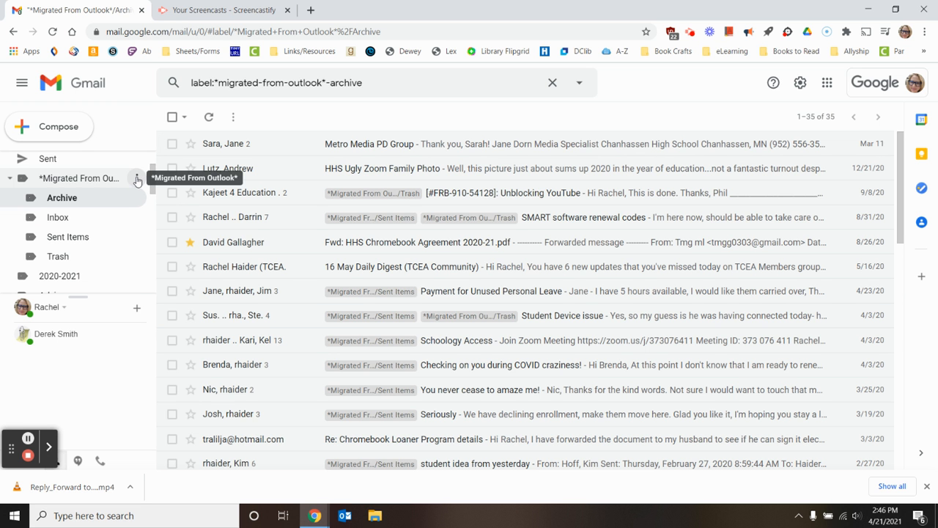
{"action": "left_click", "coordinate": [137, 180]}
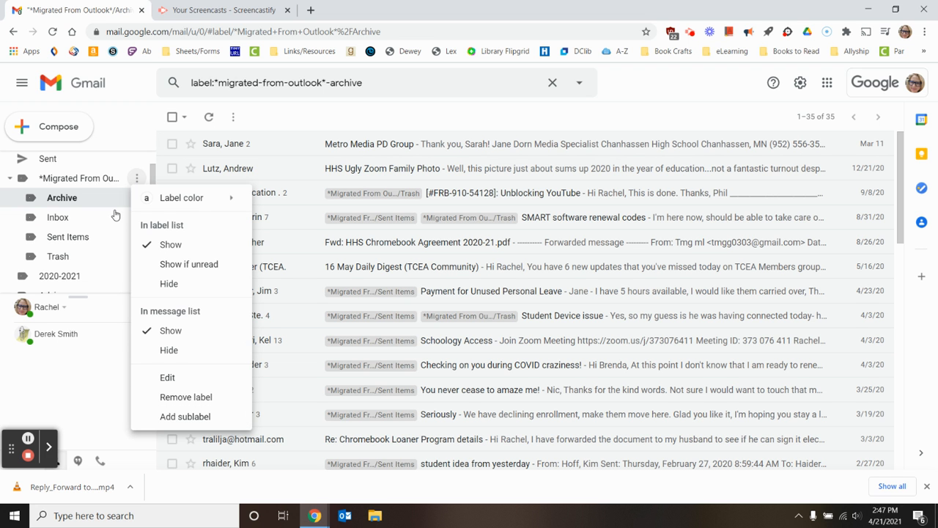
{"action": "left_click", "coordinate": [93, 182]}
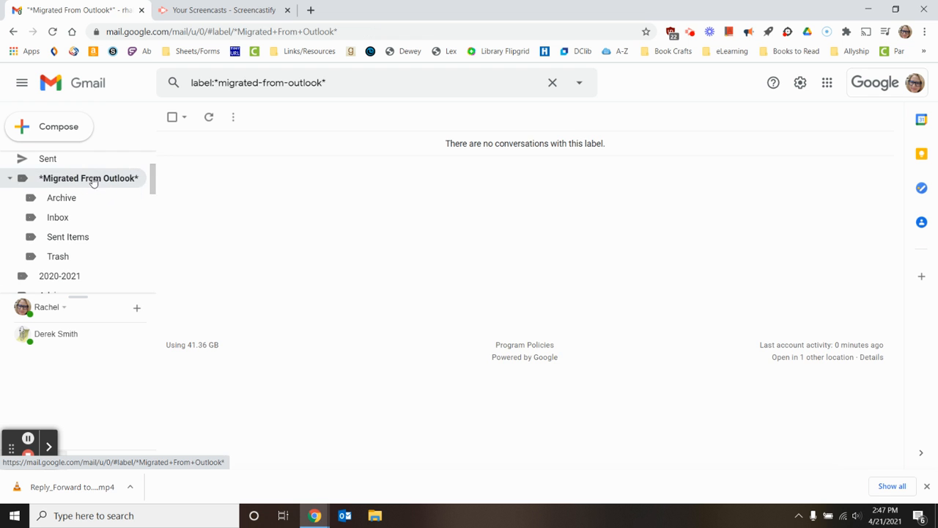
{"action": "scroll", "coordinate": [93, 181], "scroll_direction": "up", "scroll_amount": 2}
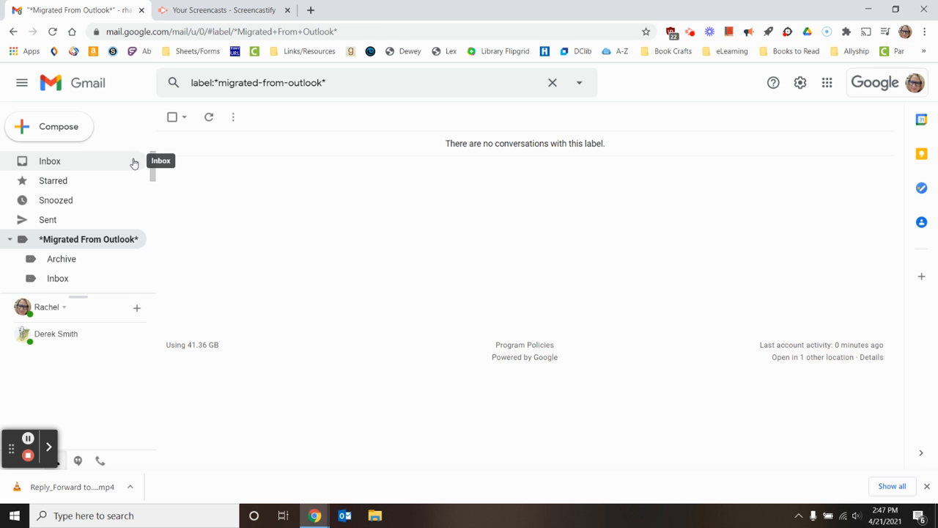
- Expand the full label list and open the label management settings
{"action": "scroll", "coordinate": [122, 171], "scroll_direction": "down", "scroll_amount": 3}
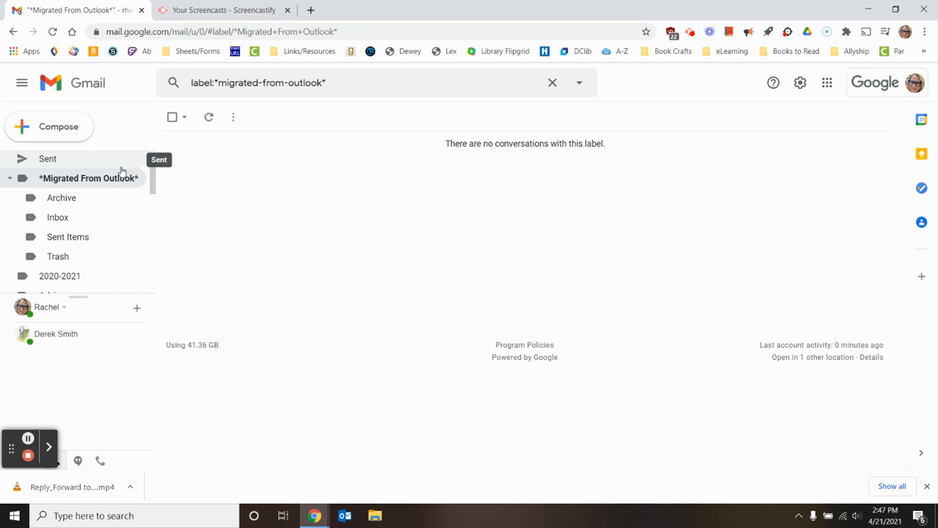
{"action": "scroll", "coordinate": [121, 171], "scroll_direction": "down", "scroll_amount": 3}
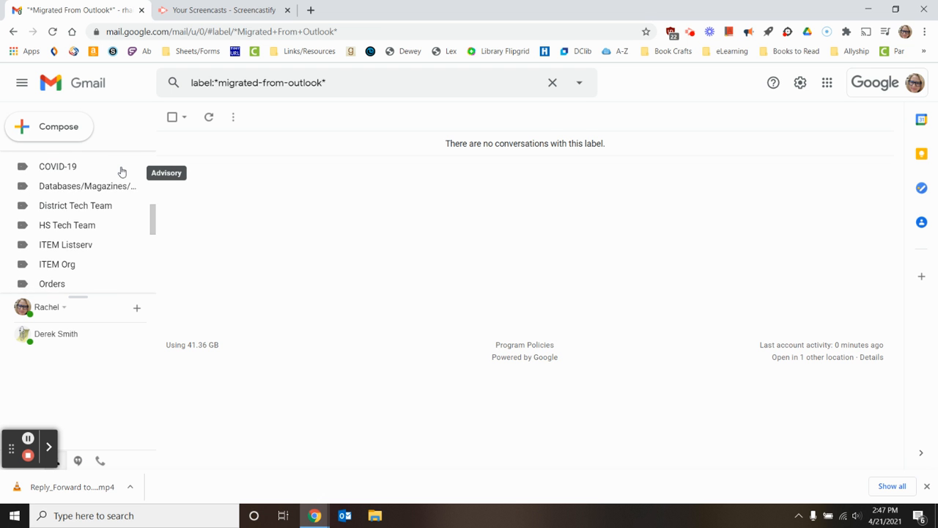
{"action": "scroll", "coordinate": [102, 185], "scroll_direction": "down", "scroll_amount": 3}
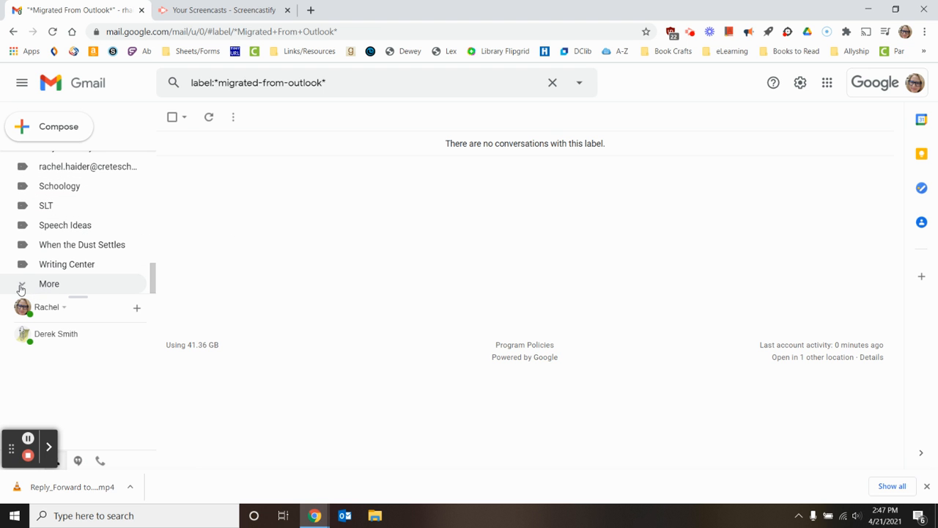
{"action": "left_click", "coordinate": [44, 284]}
{"action": "scroll", "coordinate": [124, 253], "scroll_direction": "down", "scroll_amount": 5}
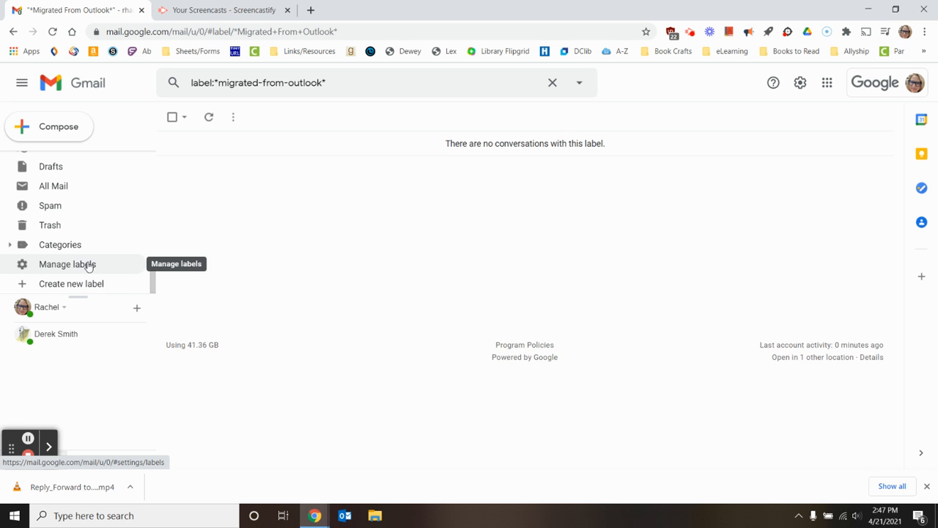
{"action": "left_click", "coordinate": [86, 267]}
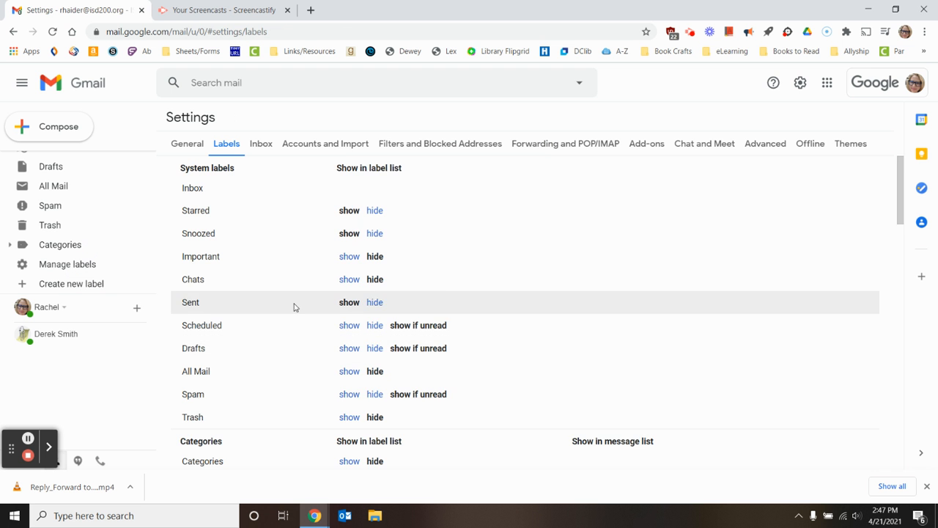
- Examine the custom labels in the settings, including the sublabels under *Migrated From Outlook*
{"action": "scroll", "coordinate": [293, 308], "scroll_direction": "down", "scroll_amount": 3}
{"action": "scroll", "coordinate": [292, 307], "scroll_direction": "down", "scroll_amount": 6}
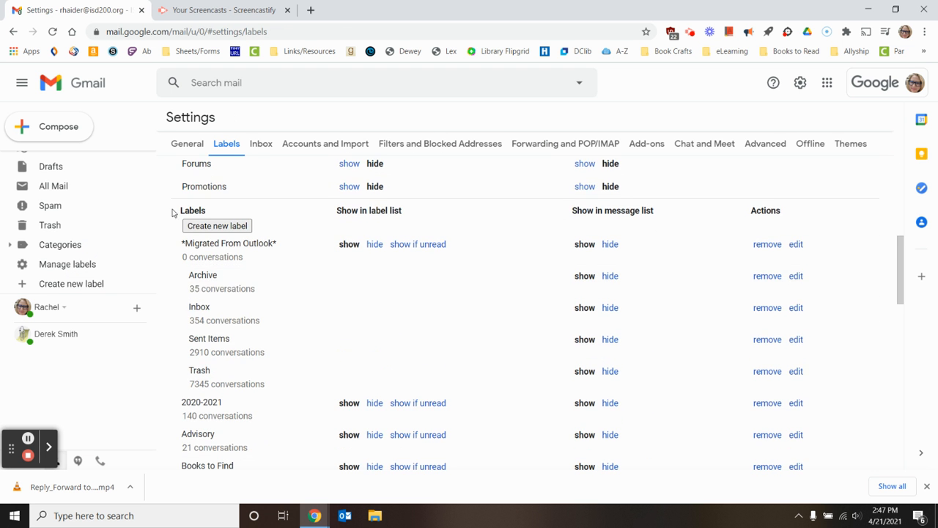
{"action": "left_click_drag", "start_coordinate": [175, 217], "coordinate": [237, 206]}
{"action": "scroll", "coordinate": [280, 214], "scroll_direction": "down", "scroll_amount": 1}
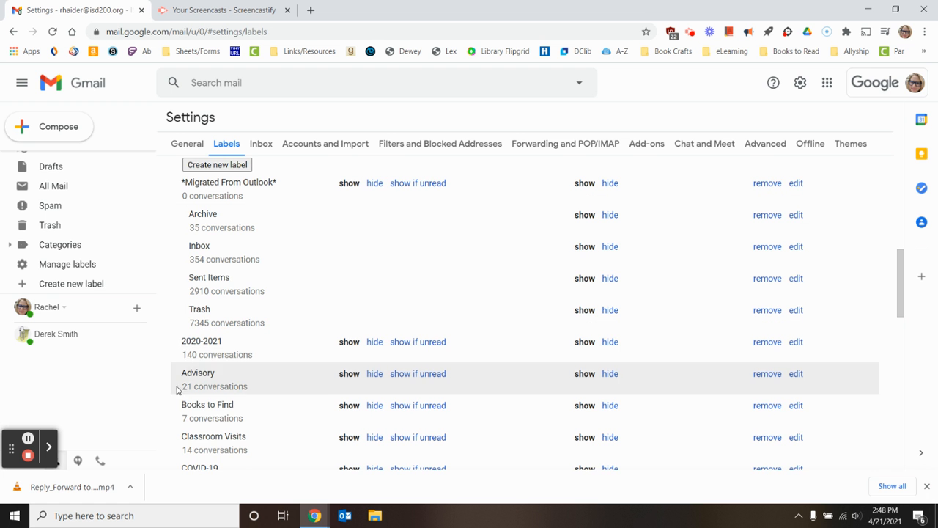
{"action": "scroll", "coordinate": [170, 442], "scroll_direction": "down", "scroll_amount": 4}
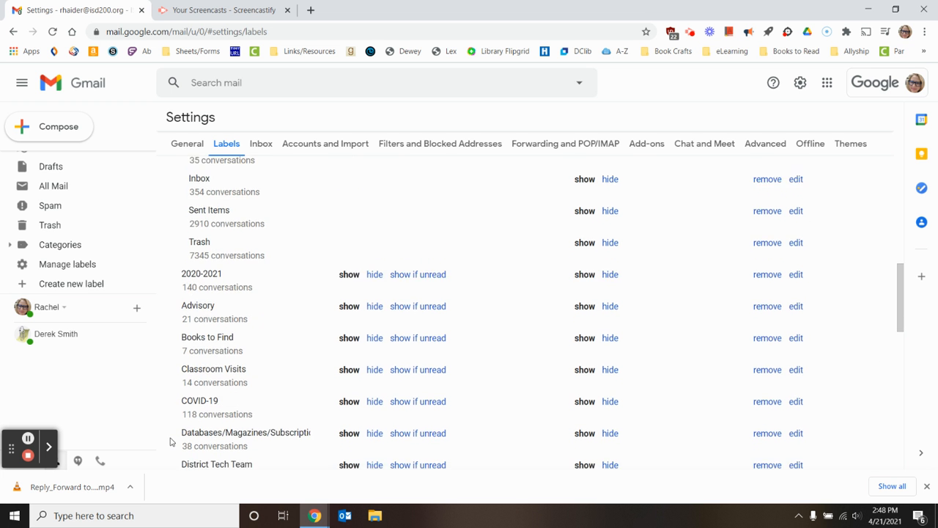
{"action": "scroll", "coordinate": [171, 436], "scroll_direction": "down", "scroll_amount": 5}
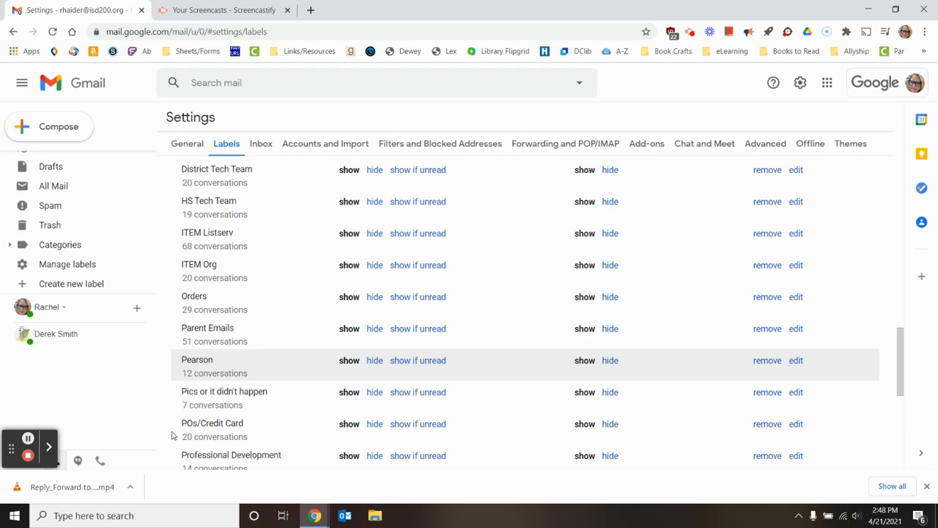
{"action": "scroll", "coordinate": [172, 432], "scroll_direction": "up", "scroll_amount": 8}
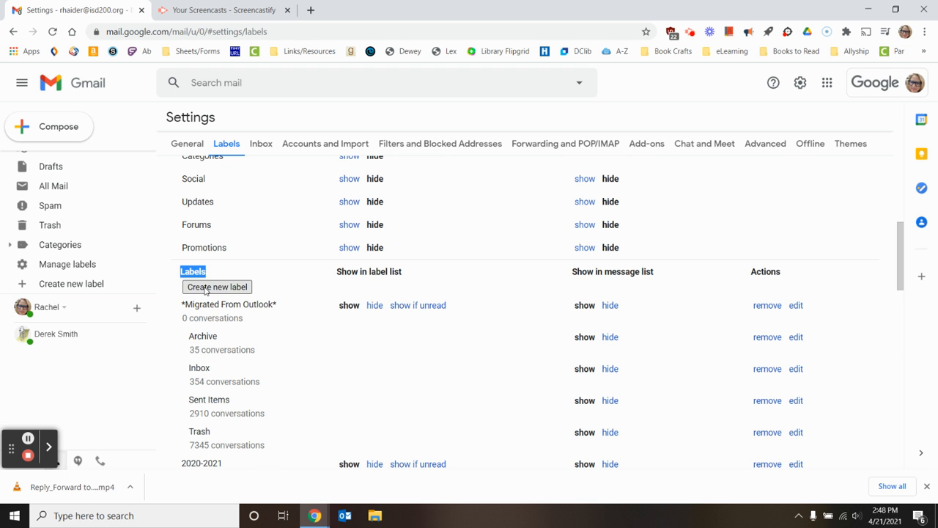
- Create a new label named Archive1 without nesting it under another label
{"action": "left_click", "coordinate": [206, 289]}
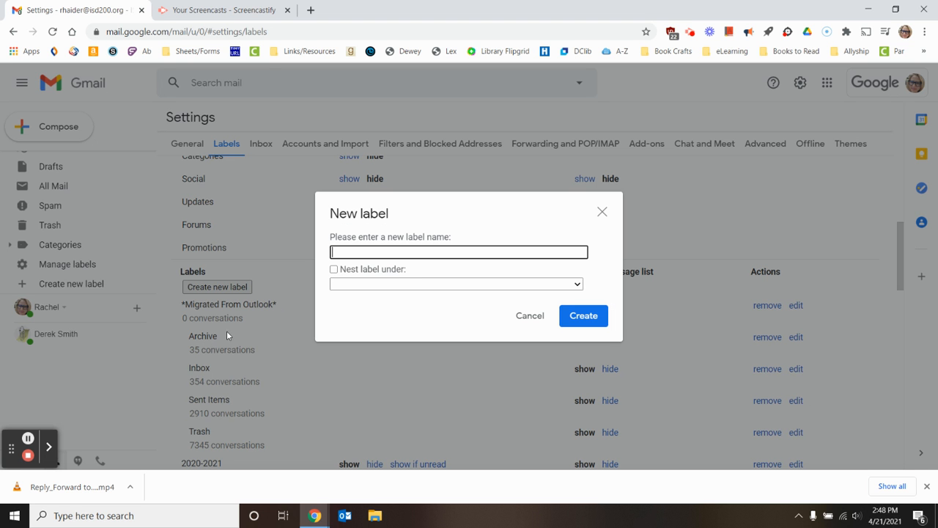
{"action": "type", "text": "Archin"}
{"action": "key", "text": "BackSpace"}
{"action": "type", "text": "ve1"}
{"action": "left_click", "coordinate": [409, 287]}
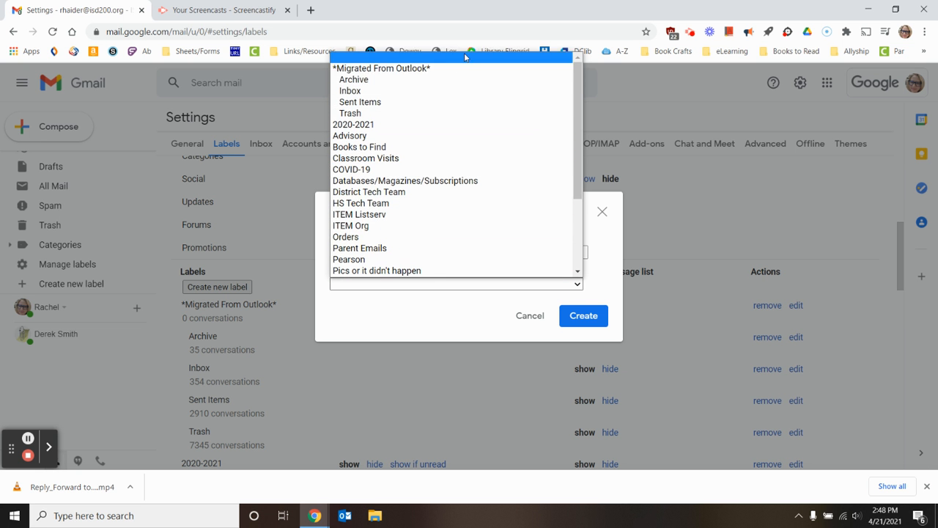
{"action": "left_click", "coordinate": [428, 60]}
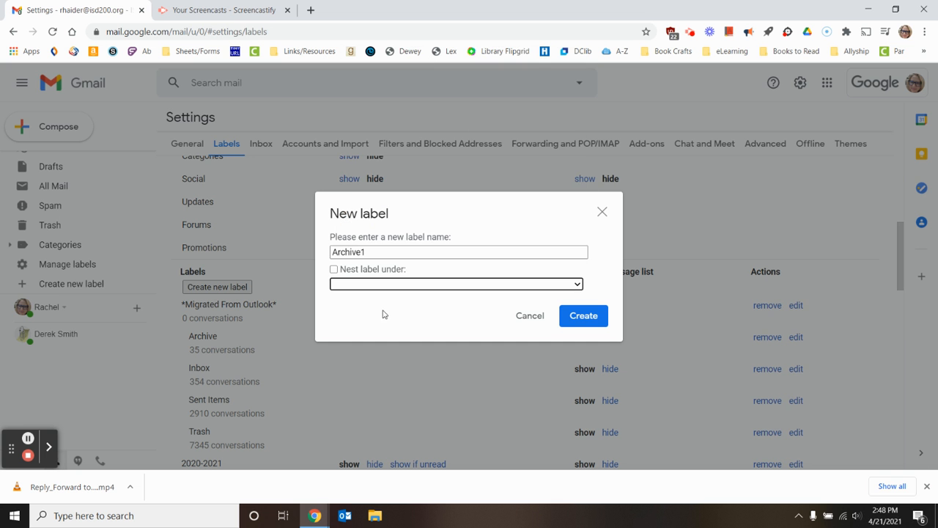
{"action": "left_click", "coordinate": [575, 316]}
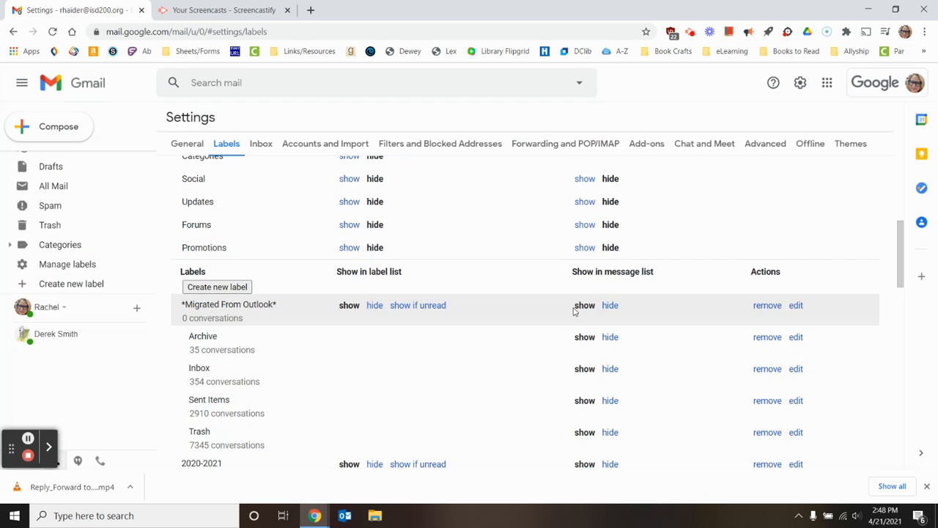
{"action": "scroll", "coordinate": [435, 204], "scroll_direction": "down", "scroll_amount": 1}
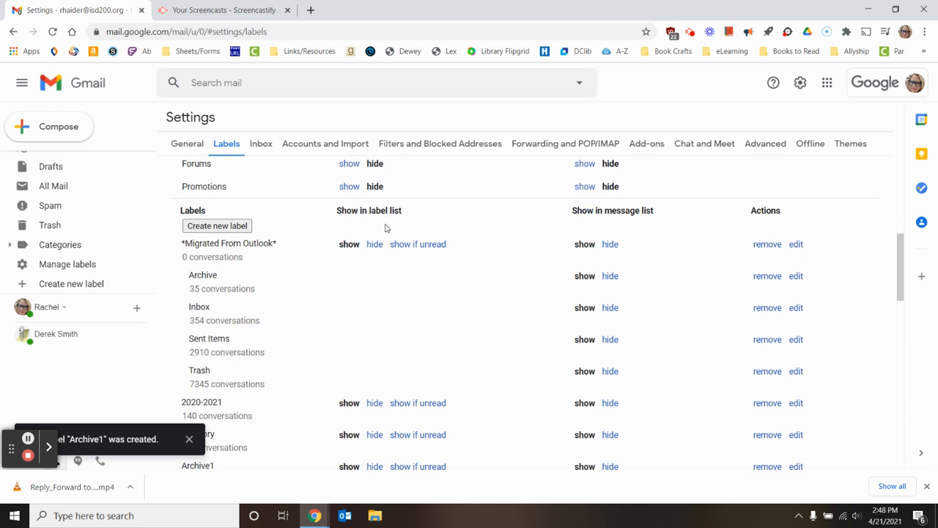
{"action": "scroll", "coordinate": [260, 259], "scroll_direction": "down", "scroll_amount": 1}
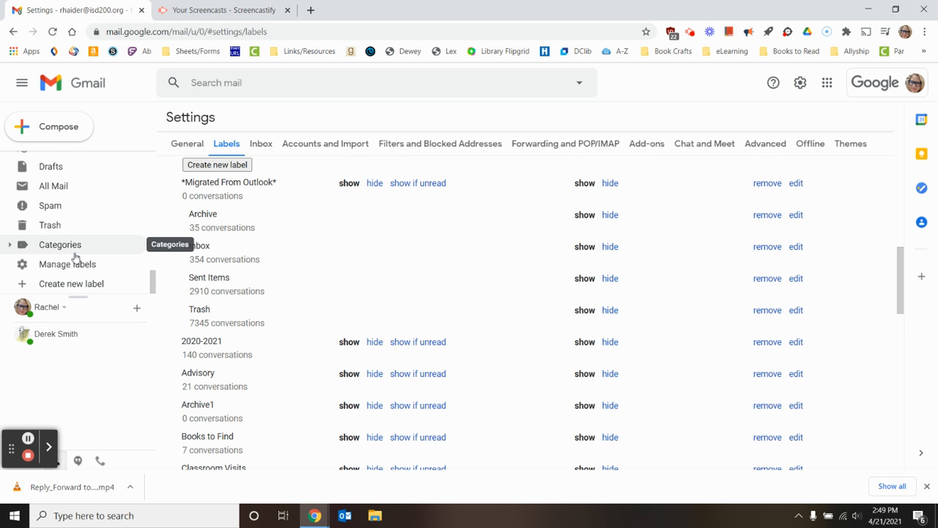
- Try to move all conversations from the Archive sublabel of *Migrated From Outlook* to the Archive1 label
{"action": "scroll", "coordinate": [76, 239], "scroll_direction": "up", "scroll_amount": 10}
{"action": "scroll", "coordinate": [76, 239], "scroll_direction": "up", "scroll_amount": 4}
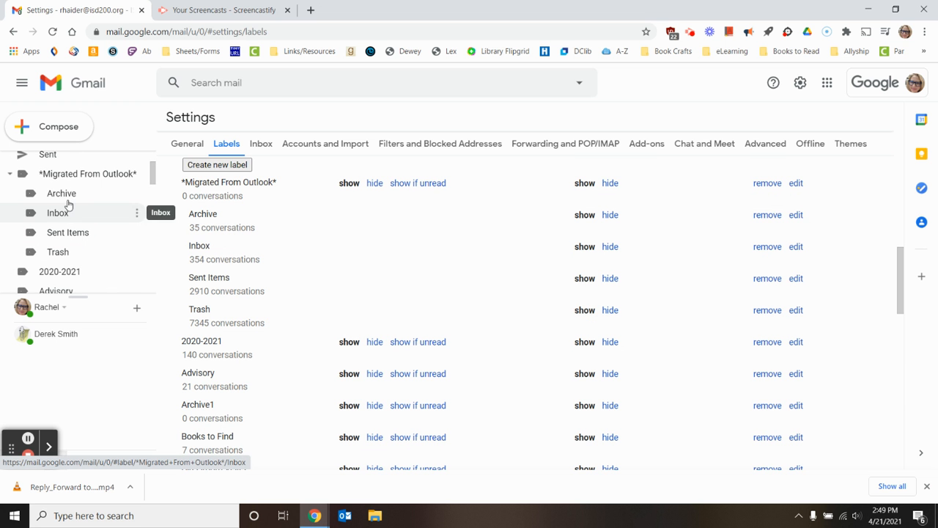
{"action": "left_click", "coordinate": [65, 195]}
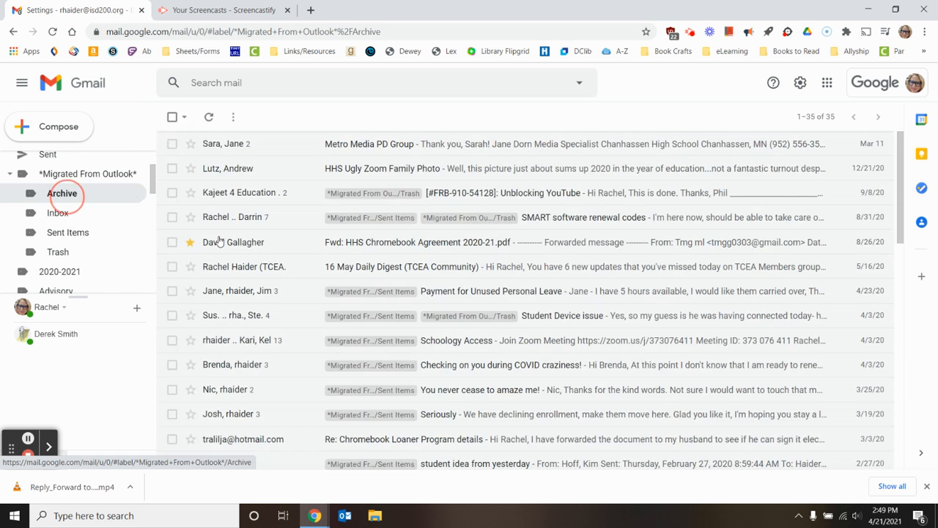
{"action": "left_click", "coordinate": [173, 117]}
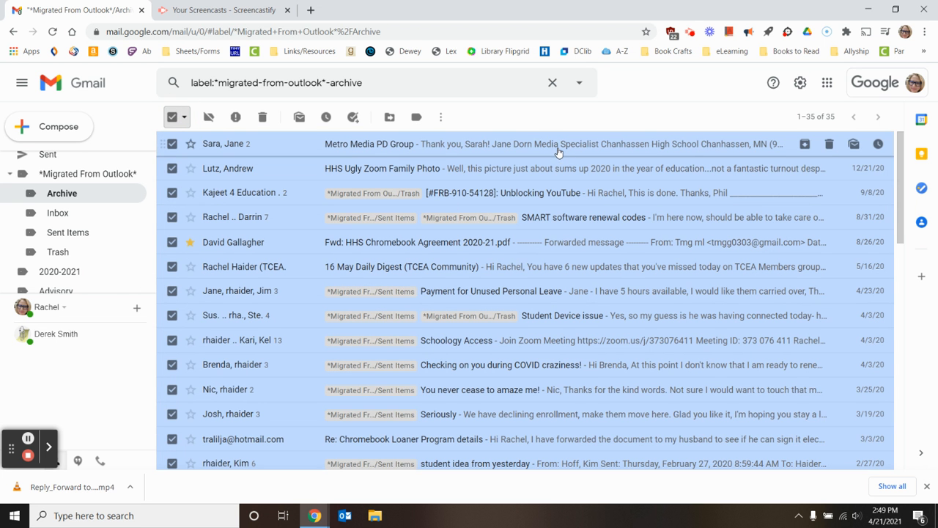
{"action": "left_click_drag", "start_coordinate": [558, 150], "coordinate": [551, 223]}
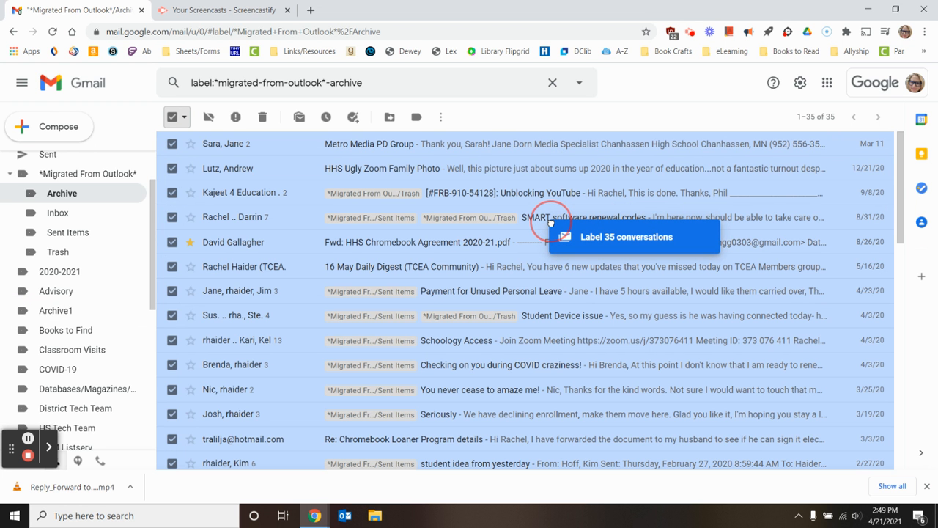
{"action": "left_click_drag", "start_coordinate": [550, 222], "coordinate": [70, 310]}
{"action": "left_click_drag", "start_coordinate": [218, 276], "coordinate": [333, 216]}
{"action": "left_click_drag", "start_coordinate": [490, 161], "coordinate": [551, 145]}
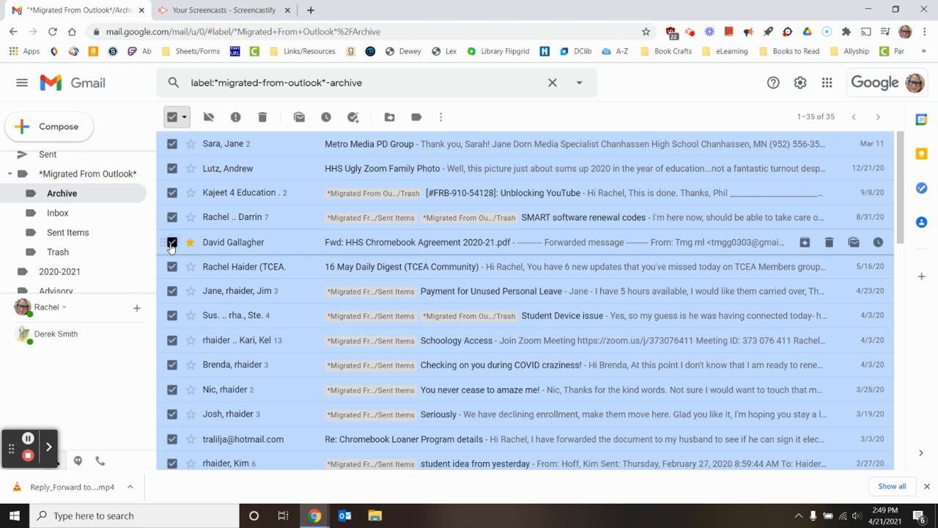
- Open the migrated Sent Items sublabel and select all conversations on its first page
{"action": "left_click", "coordinate": [88, 234]}
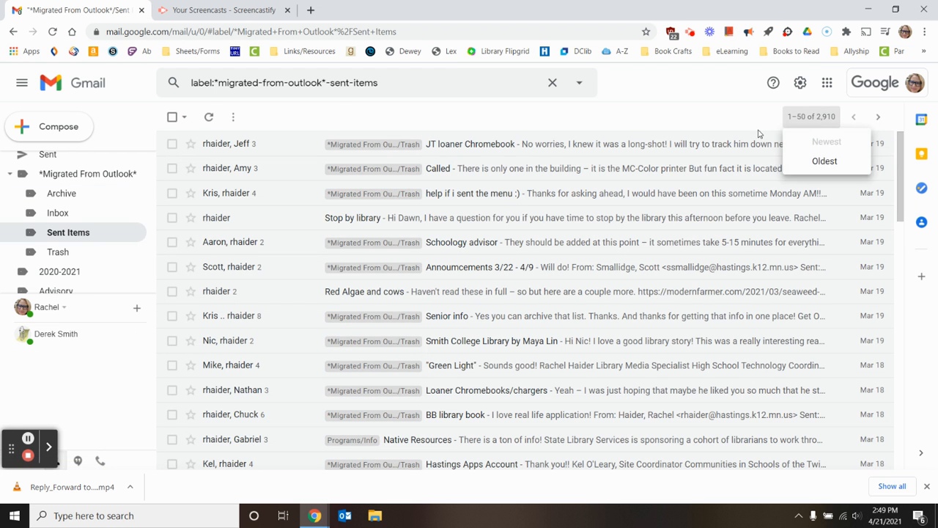
{"action": "left_click", "coordinate": [170, 118]}
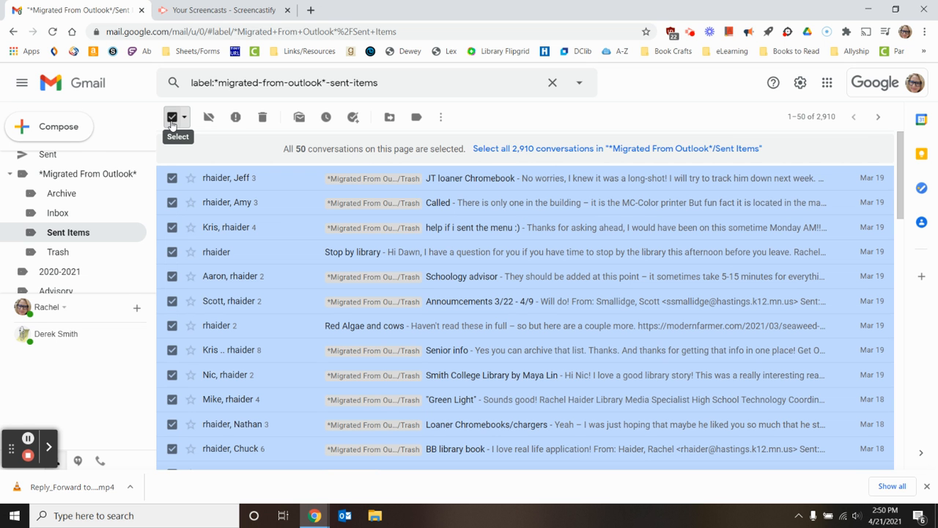
- Move all conversations from the Archive sublabel of *Migrated From Outlook* into the Archive1 label
{"action": "left_click", "coordinate": [76, 201]}
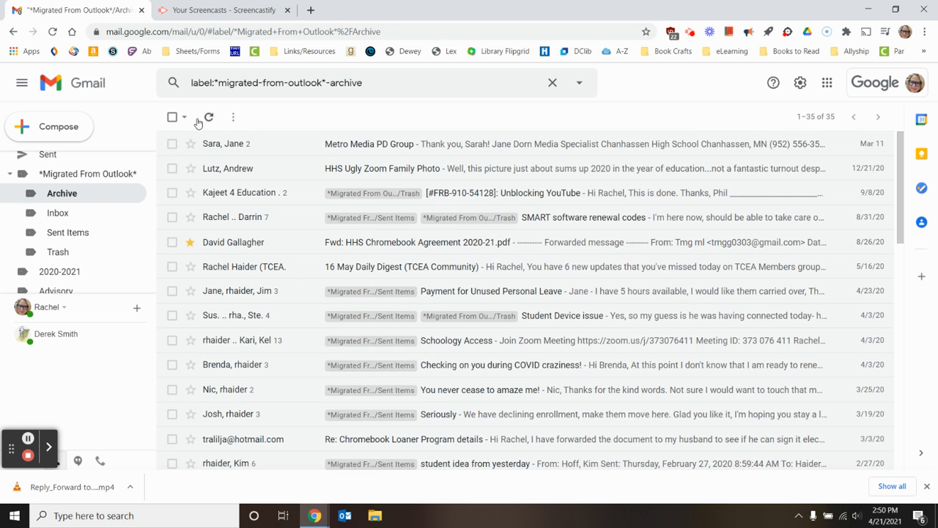
{"action": "left_click", "coordinate": [172, 117]}
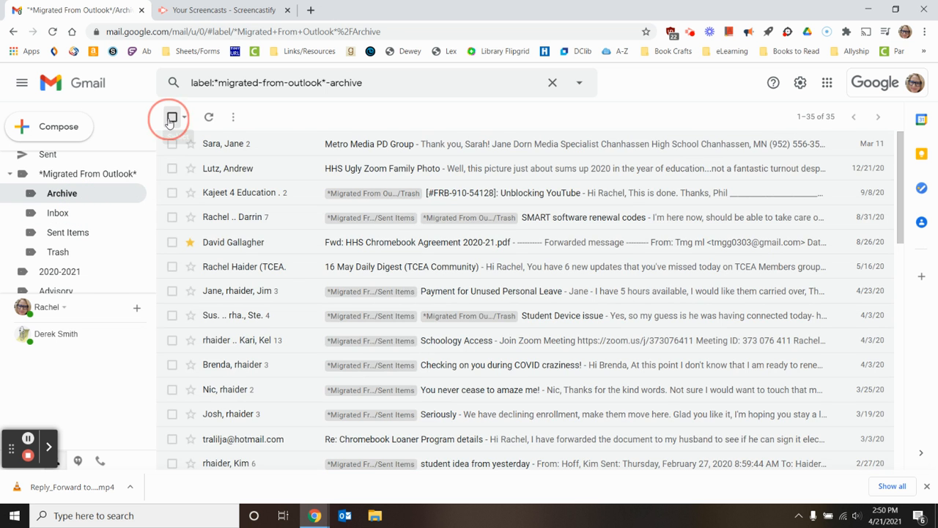
{"action": "left_click_drag", "start_coordinate": [360, 146], "coordinate": [79, 311]}
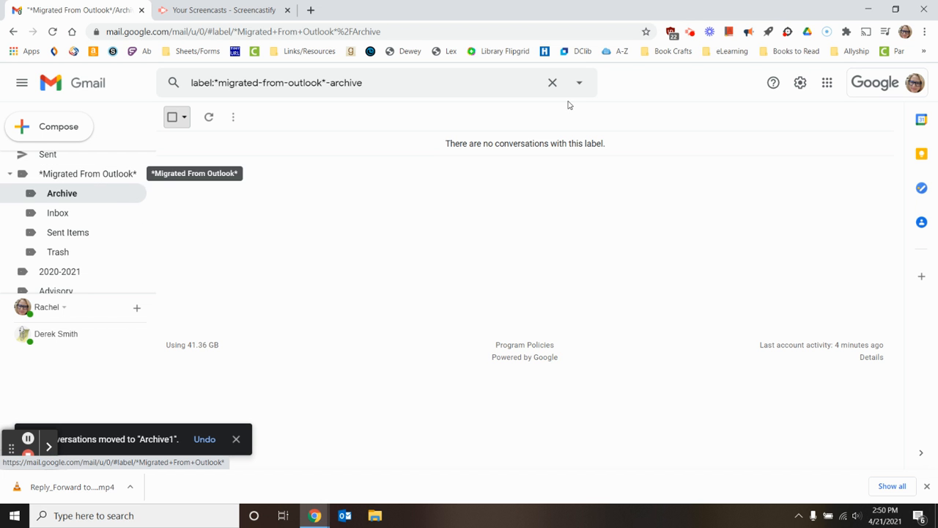
- Delete the emptied Archive sublabel under *Migrated From Outlook*
{"action": "left_click", "coordinate": [136, 192]}
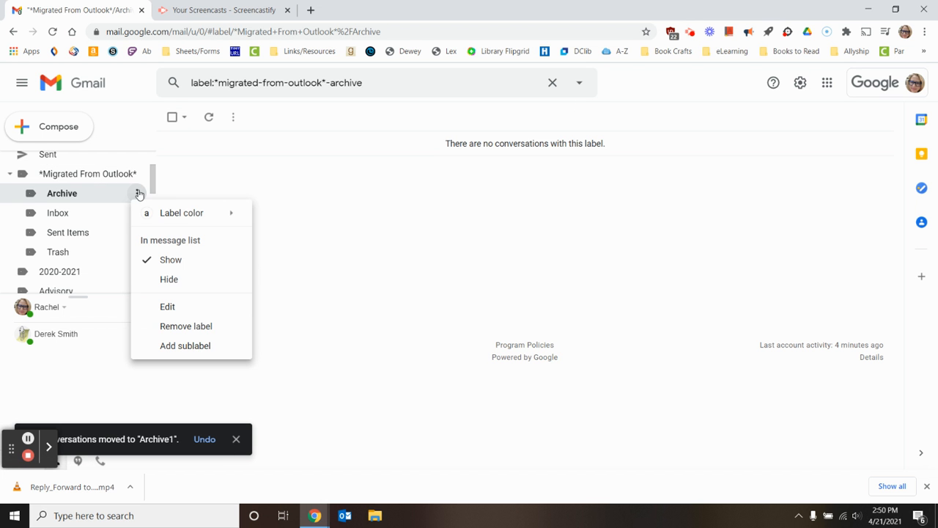
{"action": "left_click", "coordinate": [208, 331]}
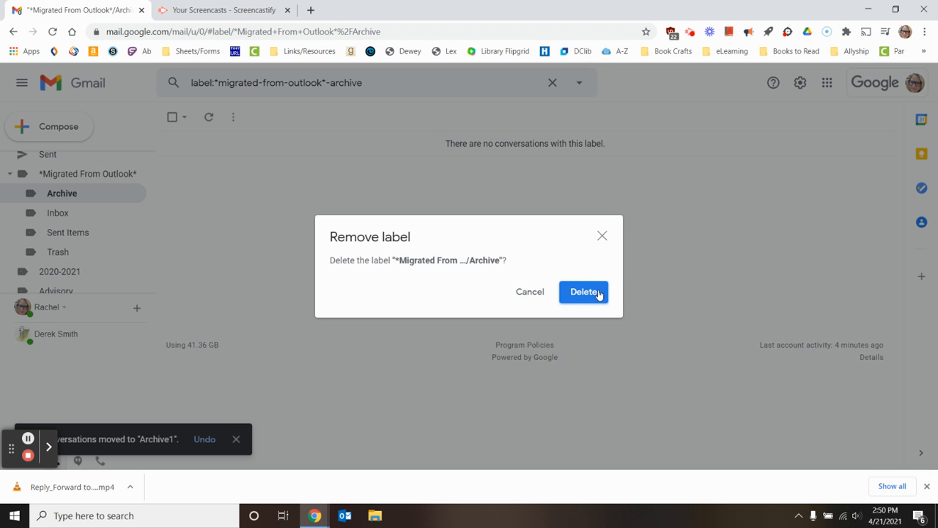
{"action": "left_click", "coordinate": [597, 292]}
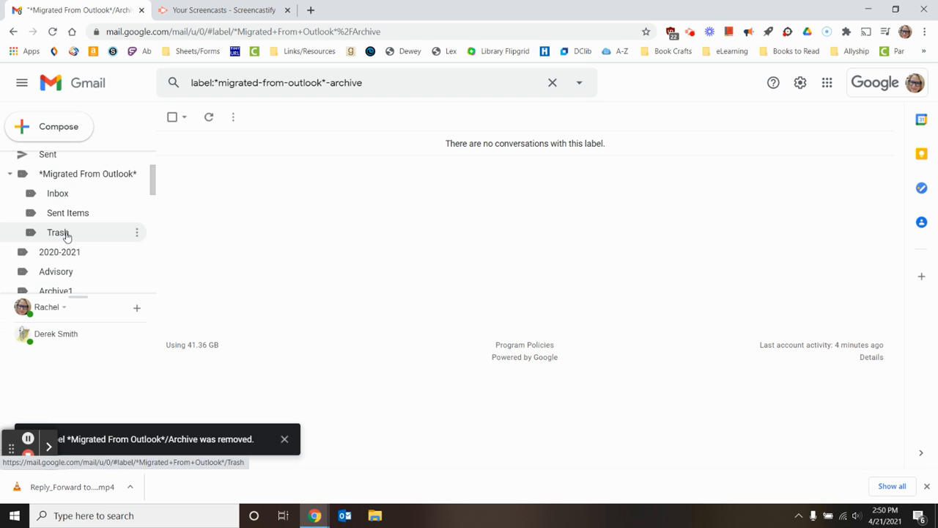
{"action": "scroll", "coordinate": [73, 213], "scroll_direction": "down", "scroll_amount": 3}
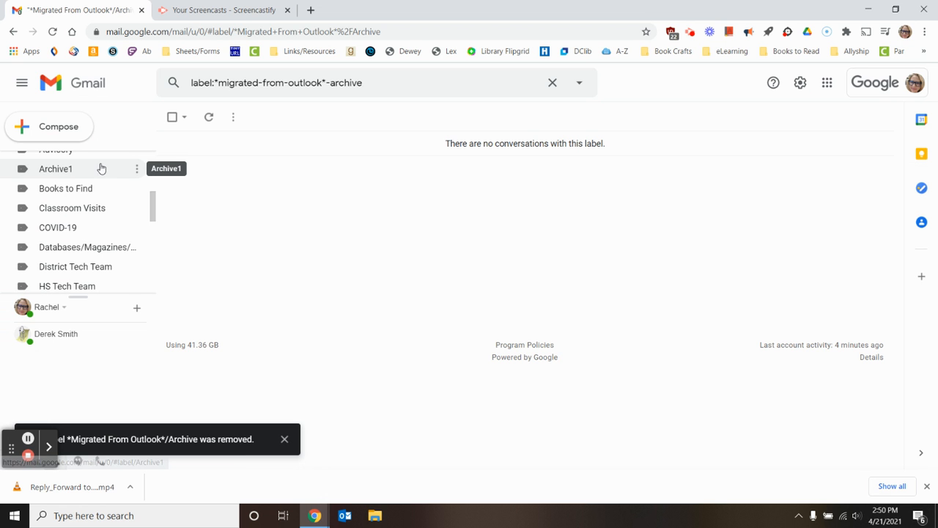